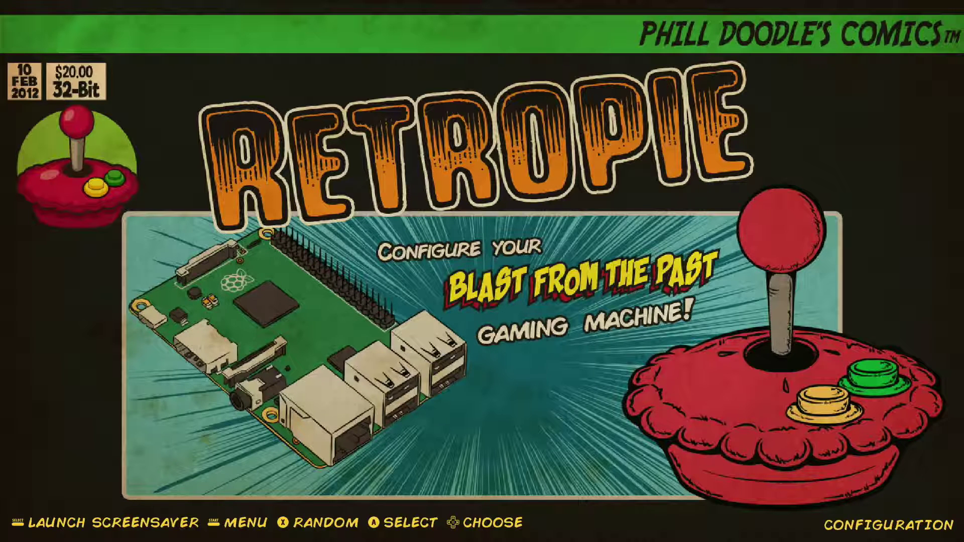
Bring up the EmulationStation Main Menu and highlight Sound Settings
key(Return)
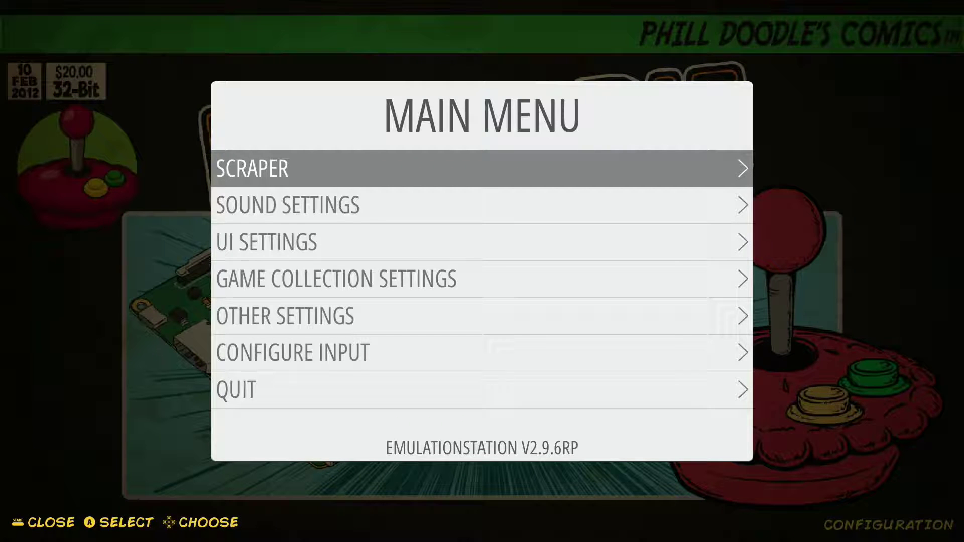
key(Down)
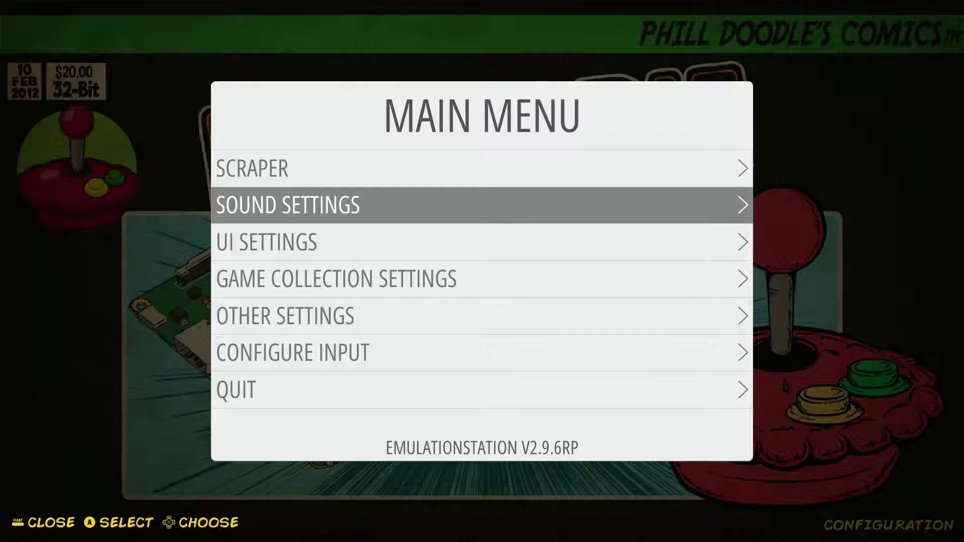
Enter Sound Settings and open the Audio Device option list
key(Return)
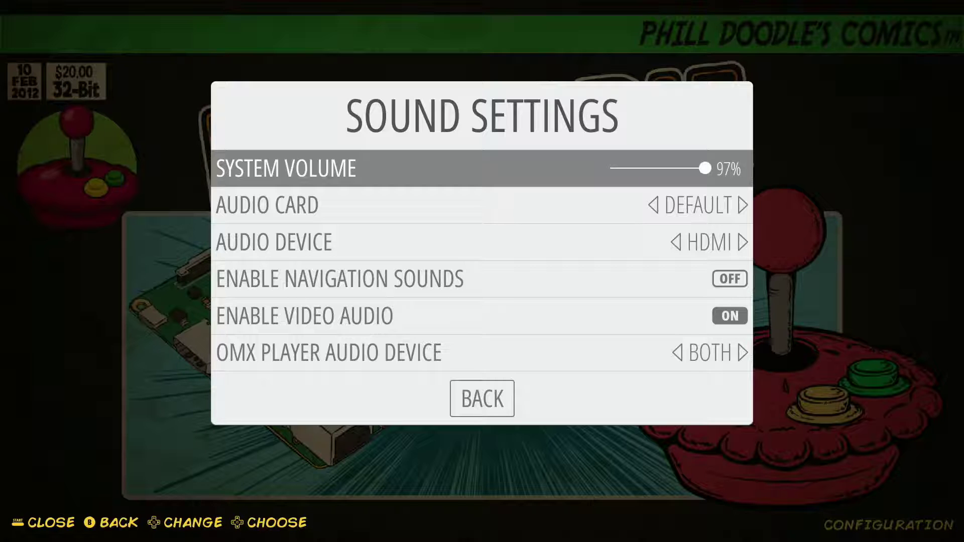
key(Down)
key(Down)
key(Down)
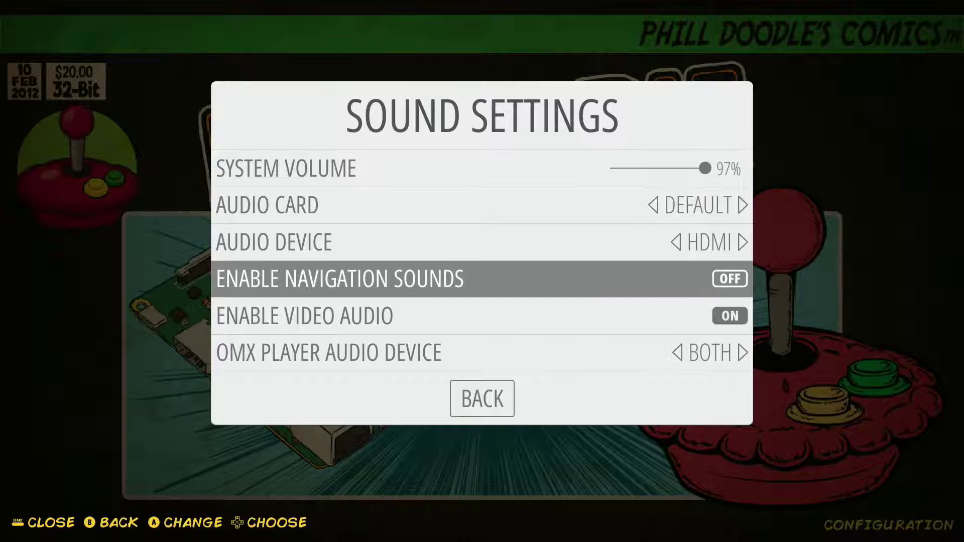
key(Up)
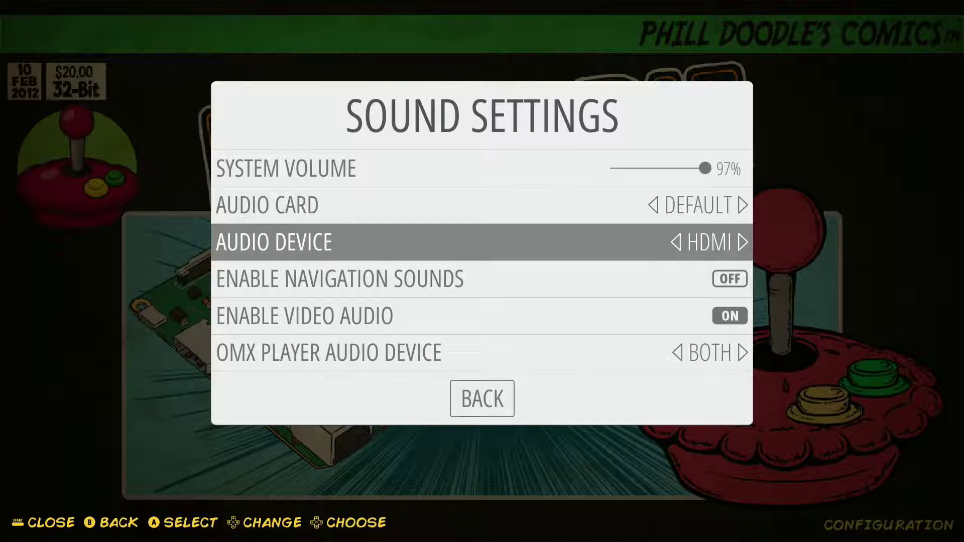
key(Return)
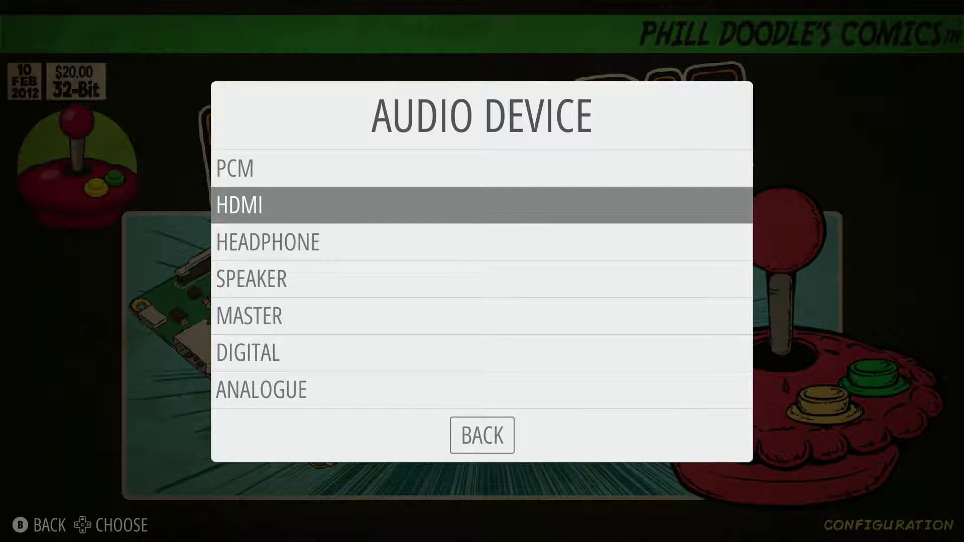
Try HEADPHONE as the audio device, then bring the device list back up
key(Down)
key(Return)
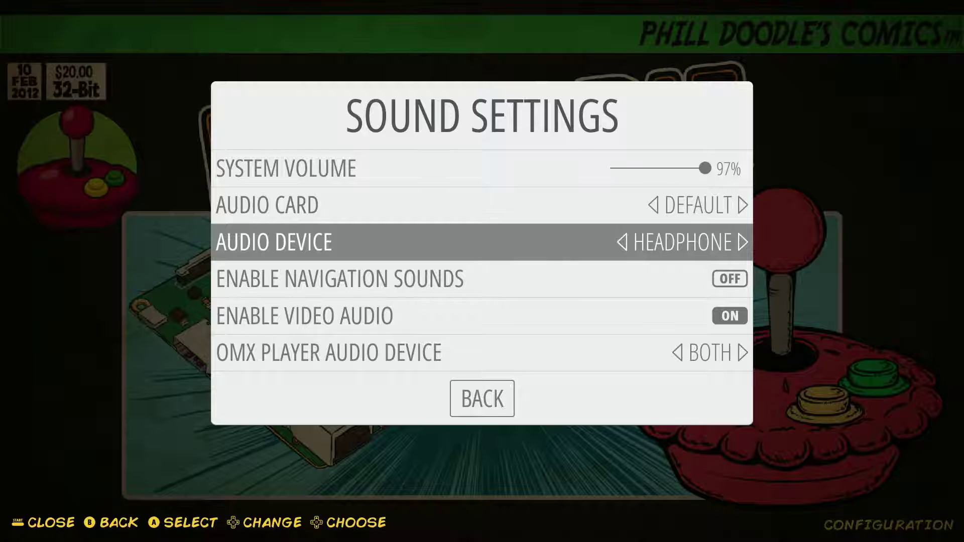
key(Return)
key(Down)
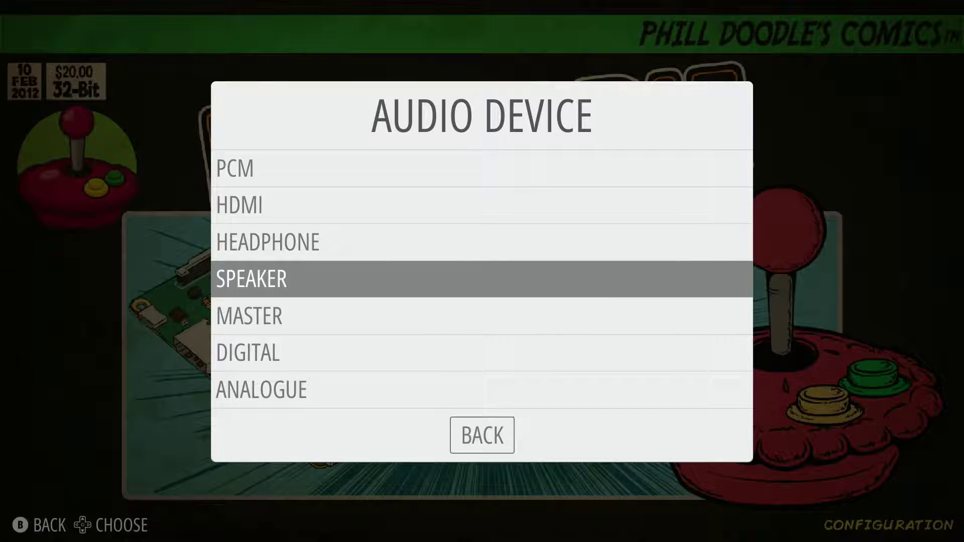
key(Up)
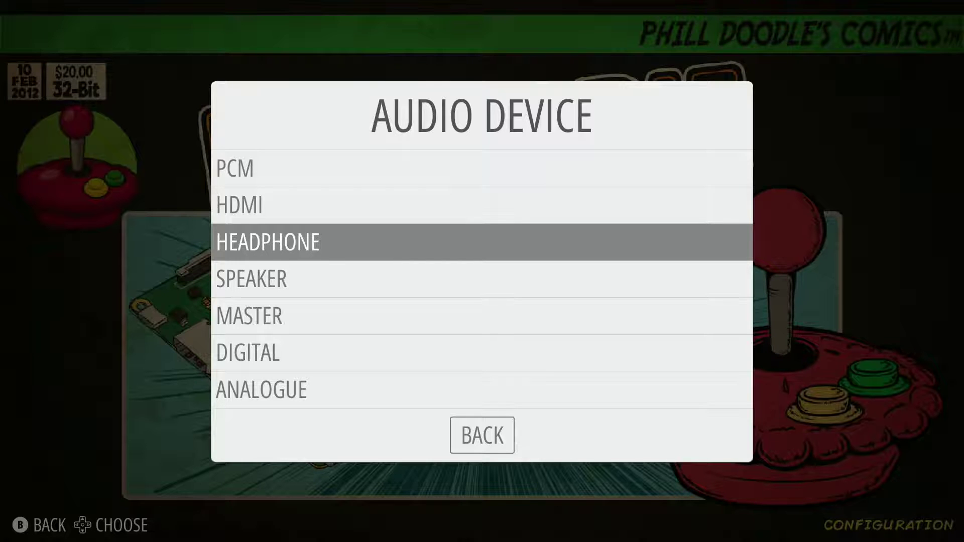
Browse the SPEAKER, MASTER and other outputs, then select HDMI as the audio device
key(Up)
key(Up)
key(Down)
key(Down)
key(Down)
key(Down)
key(Up)
key(Up)
key(Up)
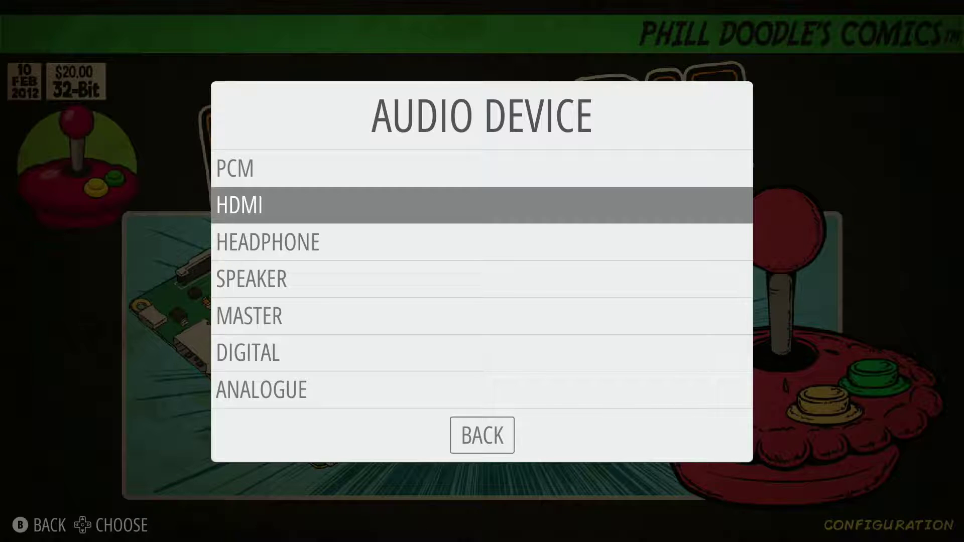
key(Down)
key(Down)
key(Down)
key(Down)
key(Down)
key(Up)
key(Up)
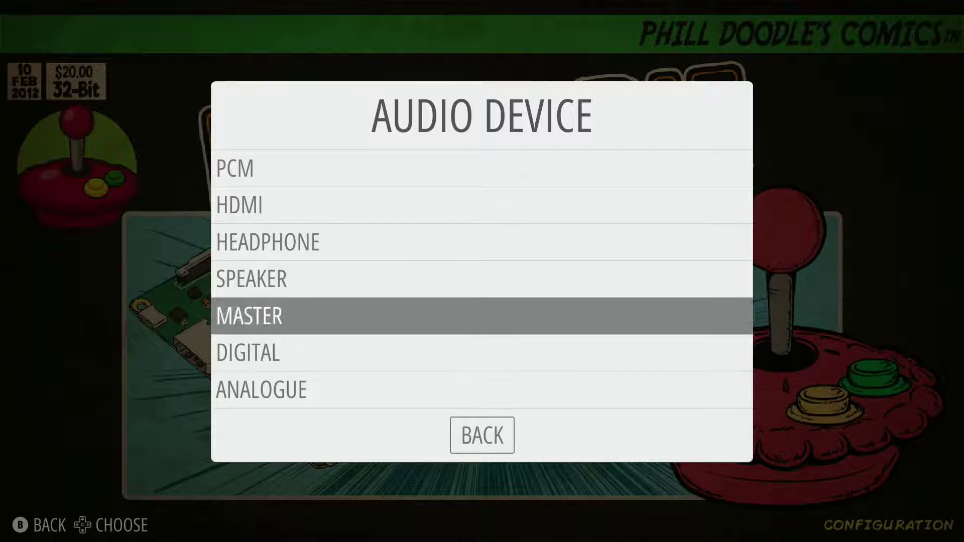
key(Up)
key(Up)
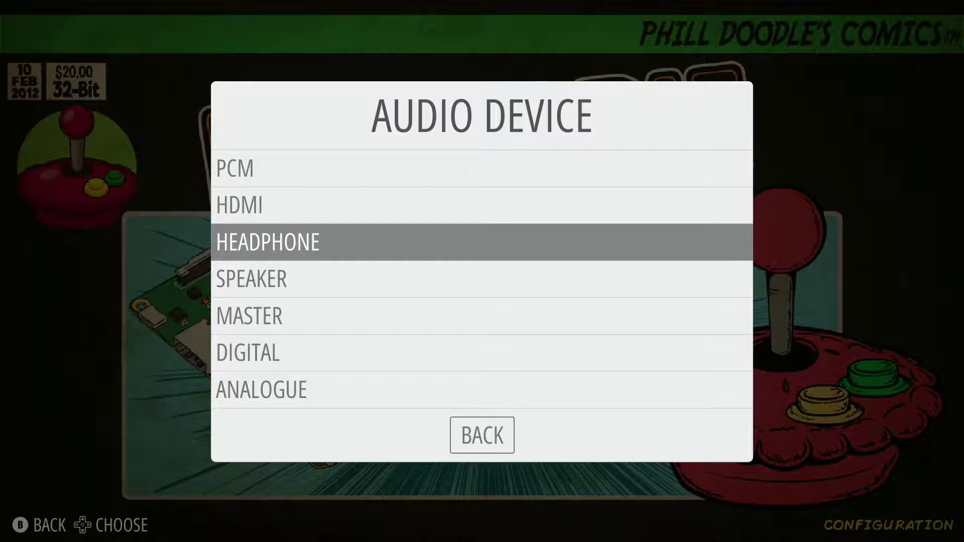
key(Up)
key(Down)
key(Down)
key(Up)
key(Up)
key(Up)
key(Down)
key(Return)
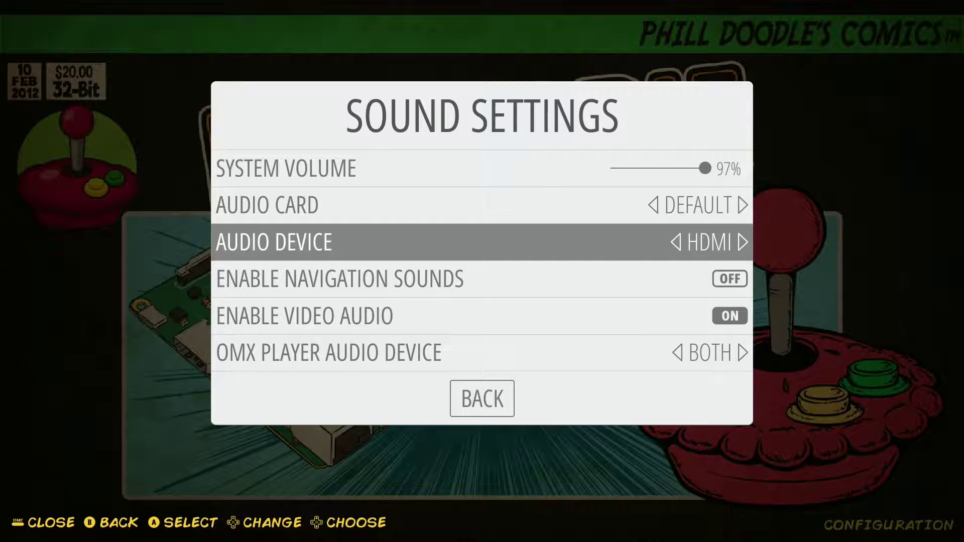
key(Up)
key(Up)
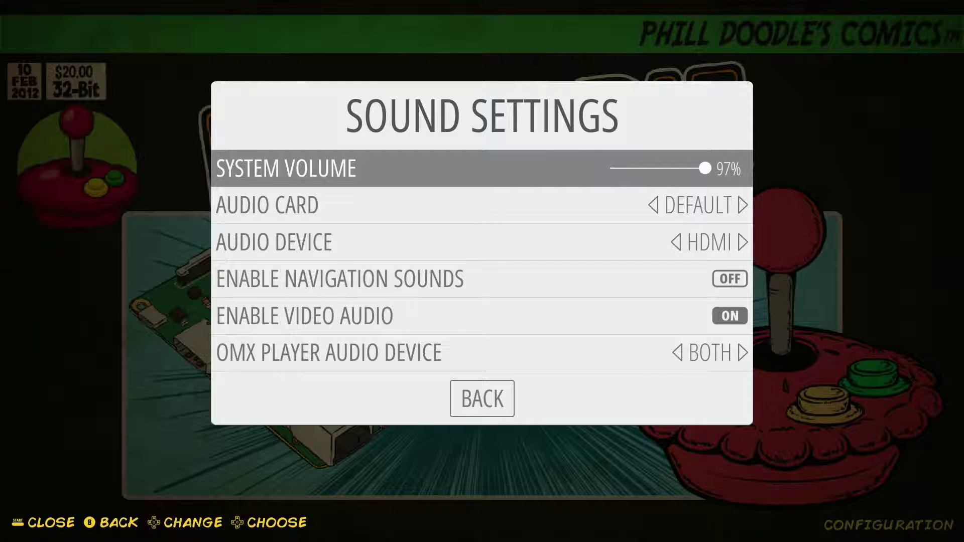
key(Down)
key(Down)
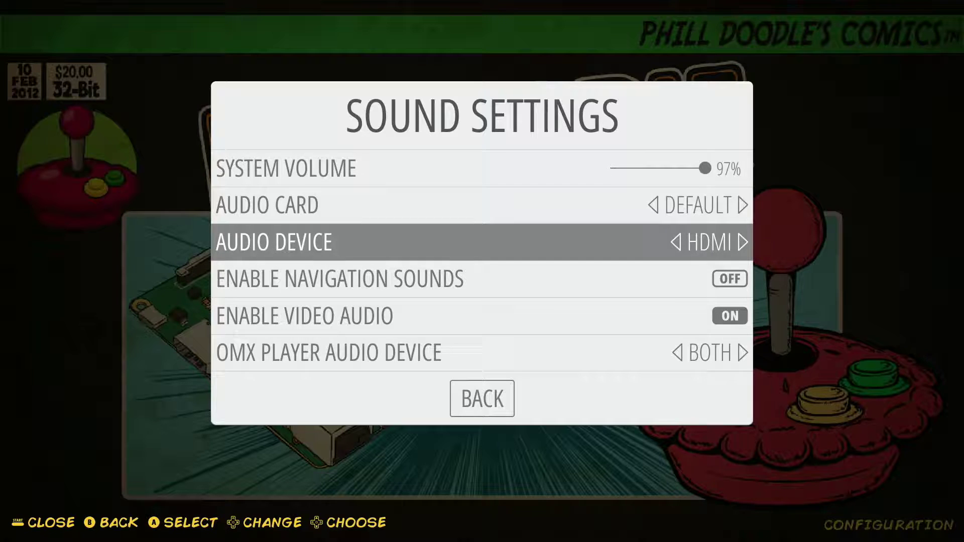
key(Down)
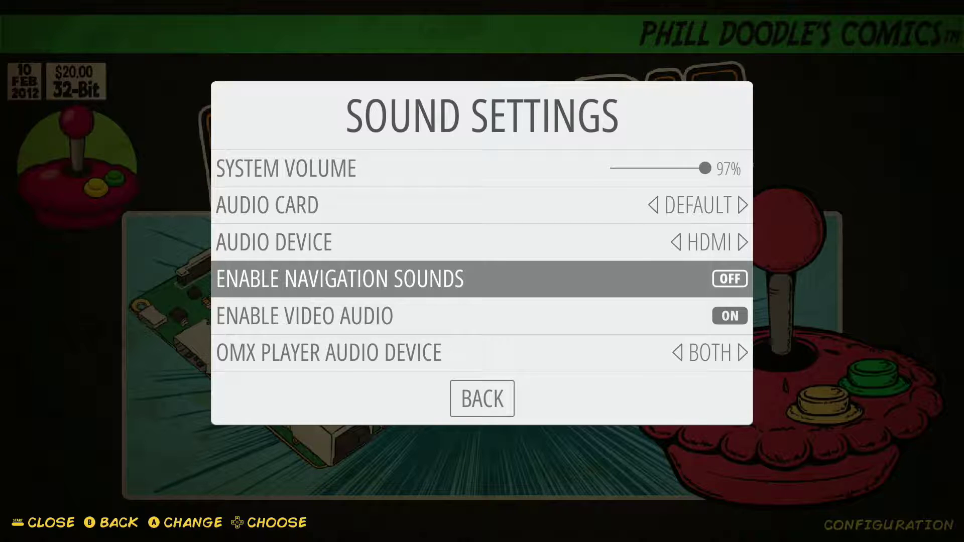
key(Return)
key(Return)
key(Return)
key(Return)
key(Down)
key(Down)
key(Up)
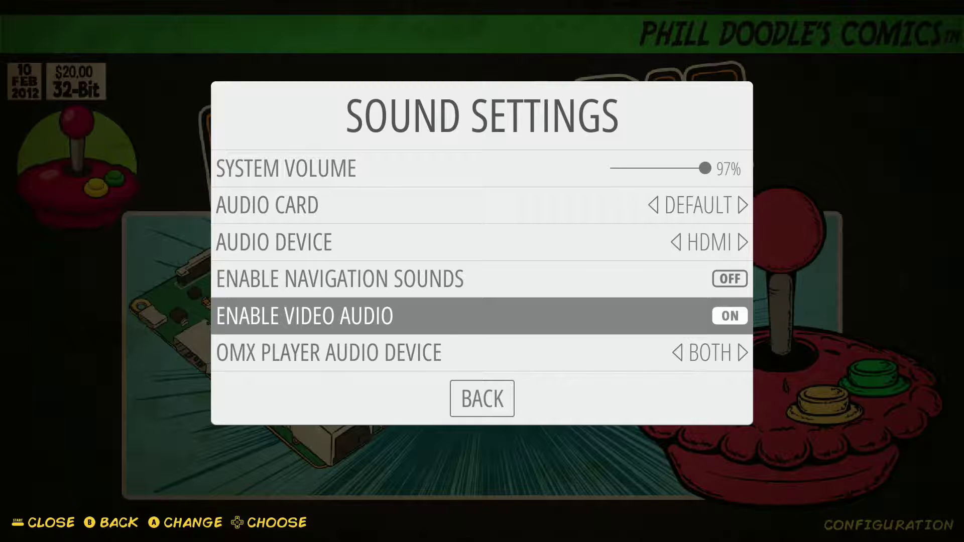
key(Return)
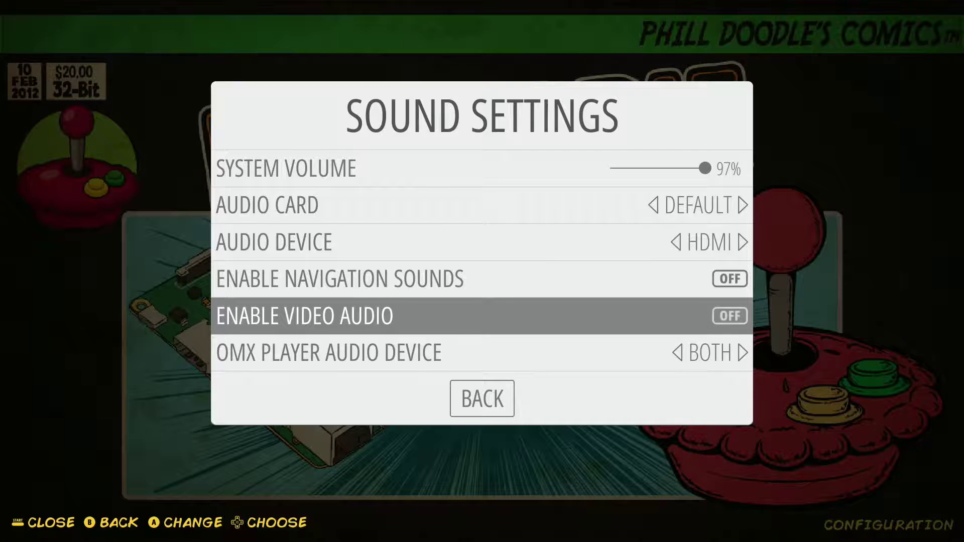
key(Return)
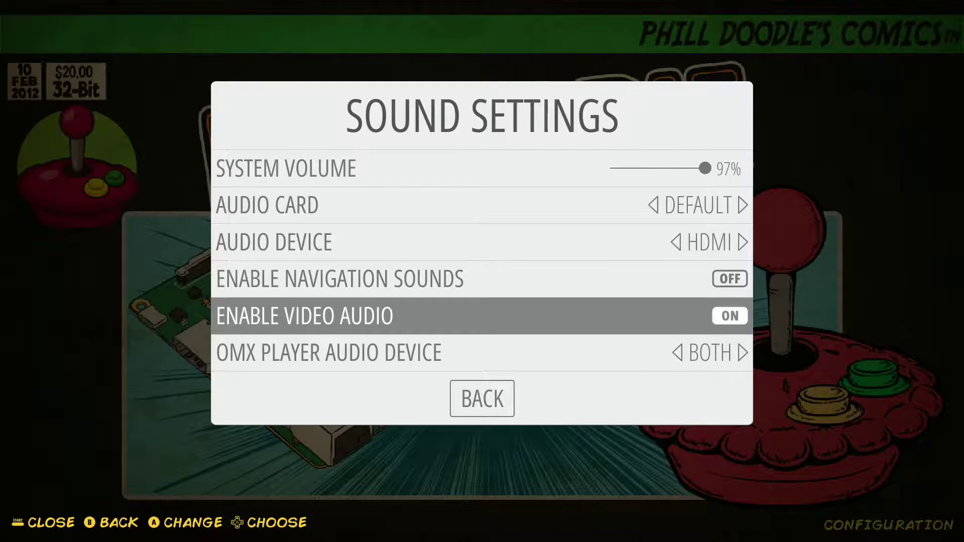
key(Down)
key(Down)
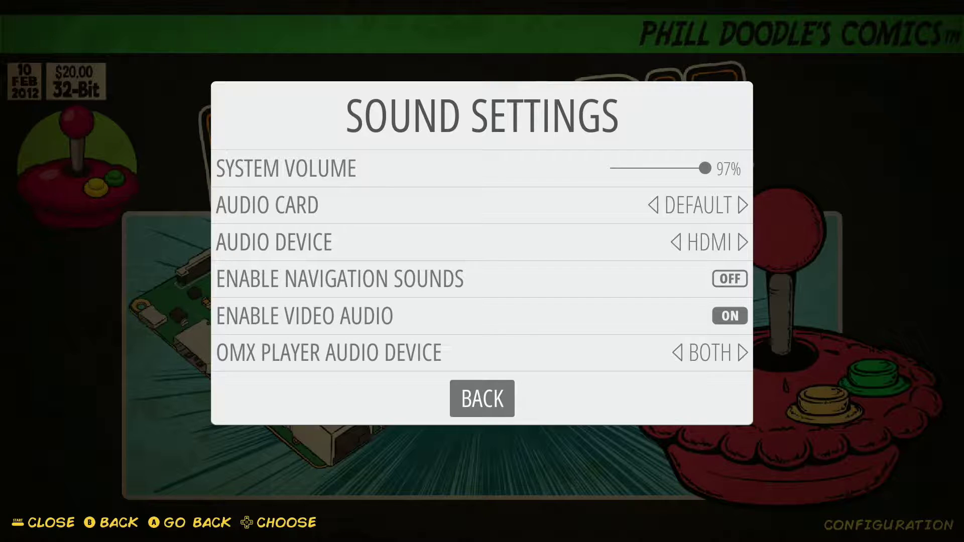
key(Up)
key(Up)
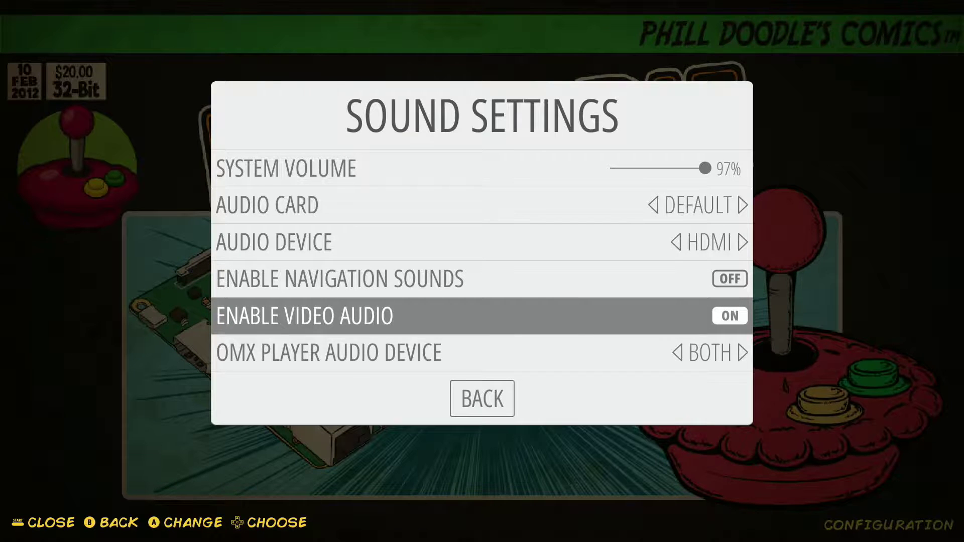
key(Down)
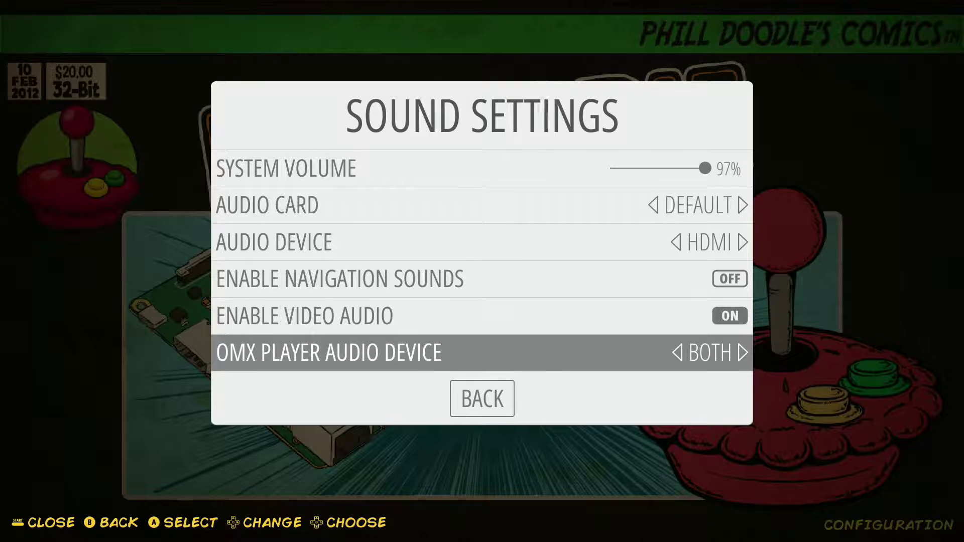
key(Up)
key(Up)
key(Up)
key(Up)
key(Up)
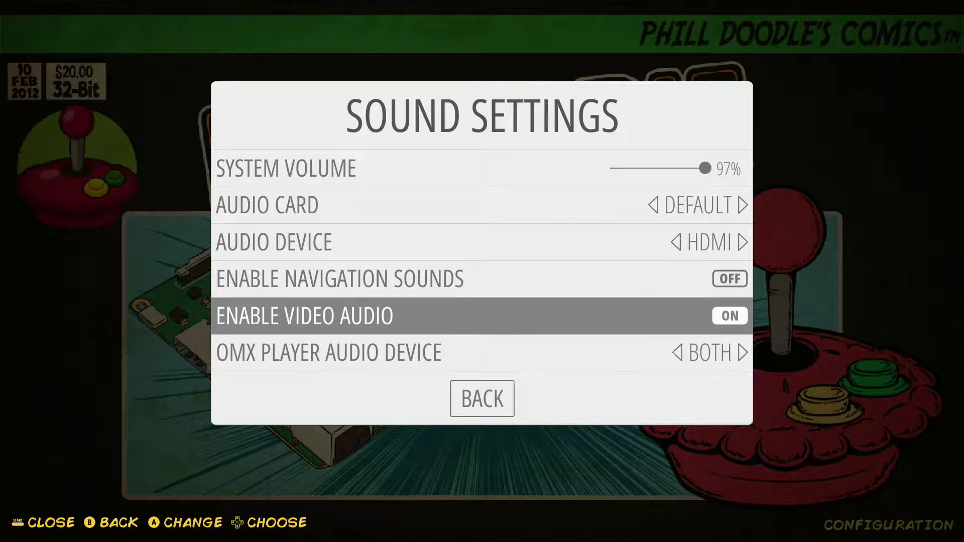
key(Down)
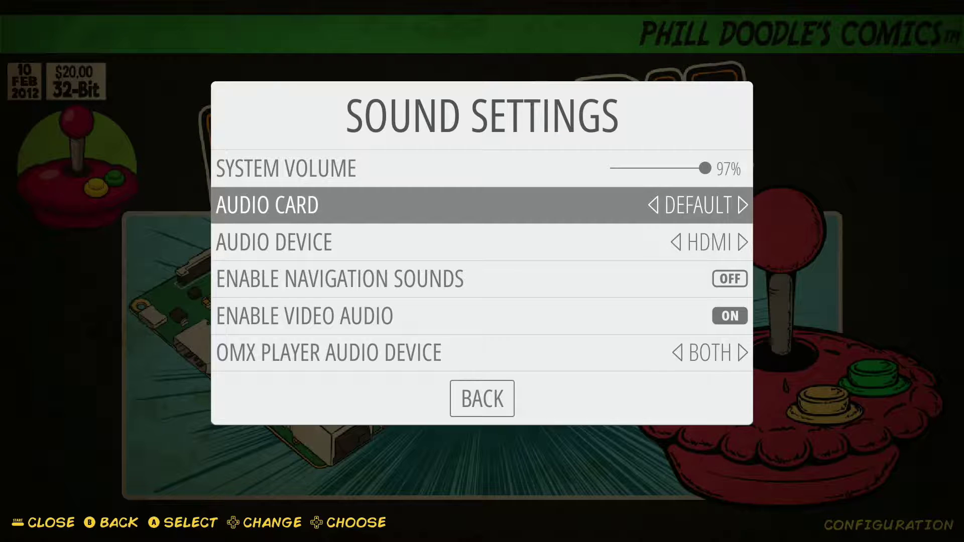
Back out of Sound Settings and the Main Menu, then enter the RetroPie configuration tools list
key(Escape)
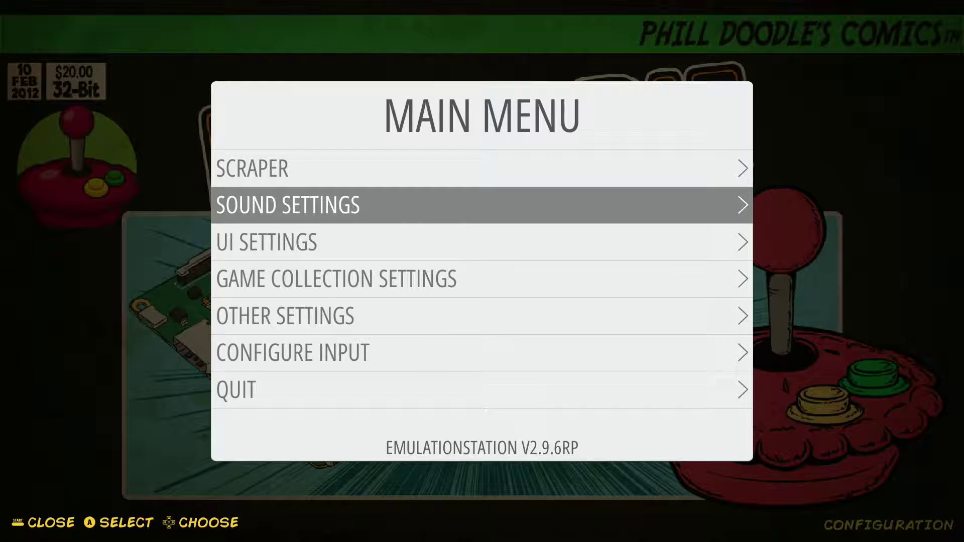
key(Escape)
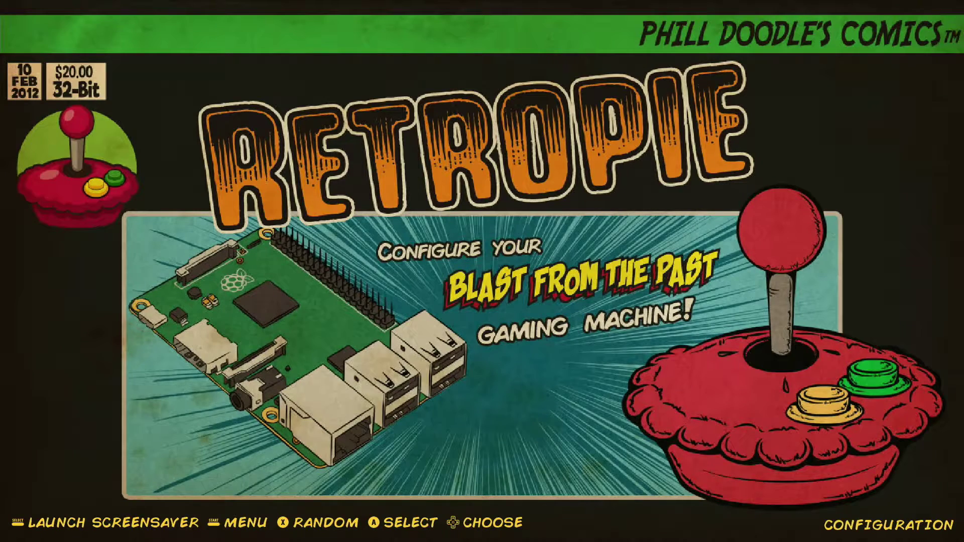
key(Return)
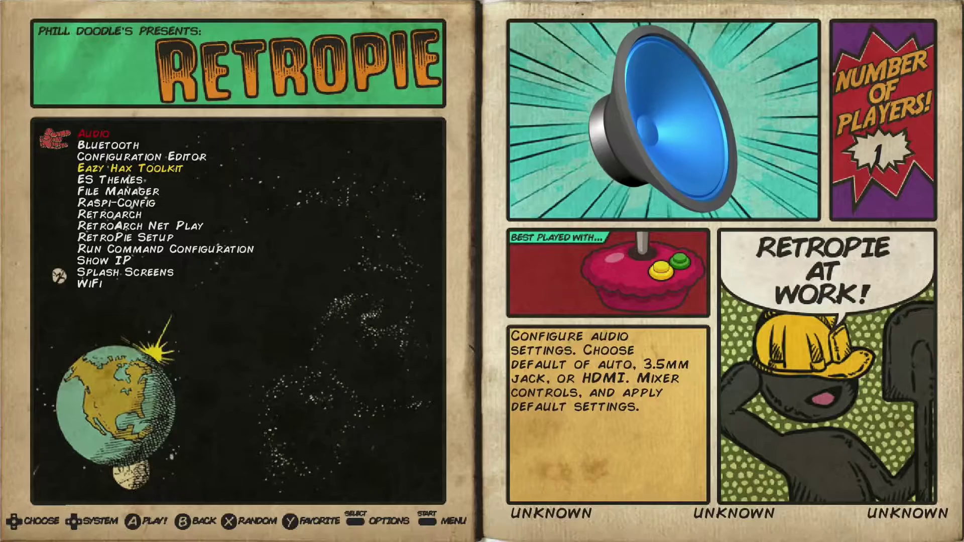
key(Down)
key(Up)
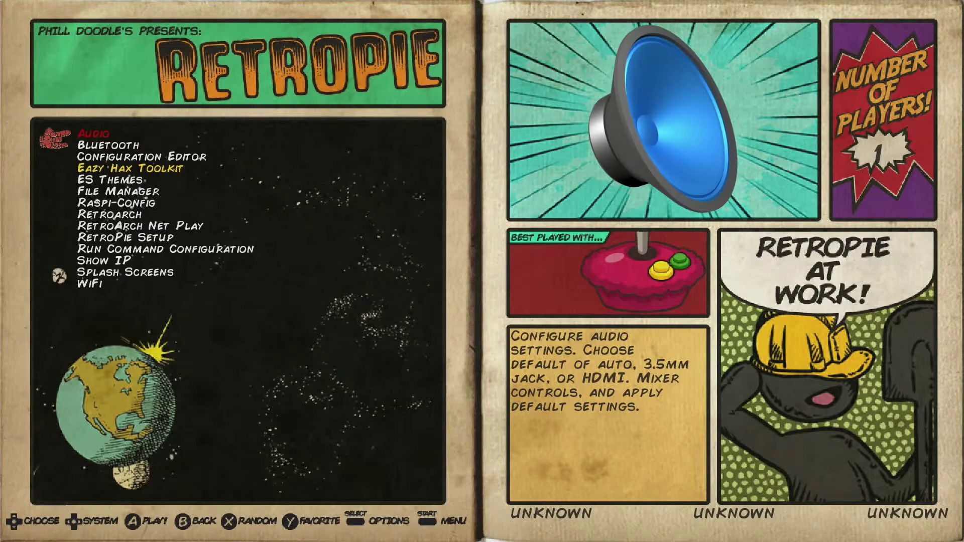
Launch the Audio tool, choose HDMI 1 output, and open the mixer to adjust output volume
key(Return)
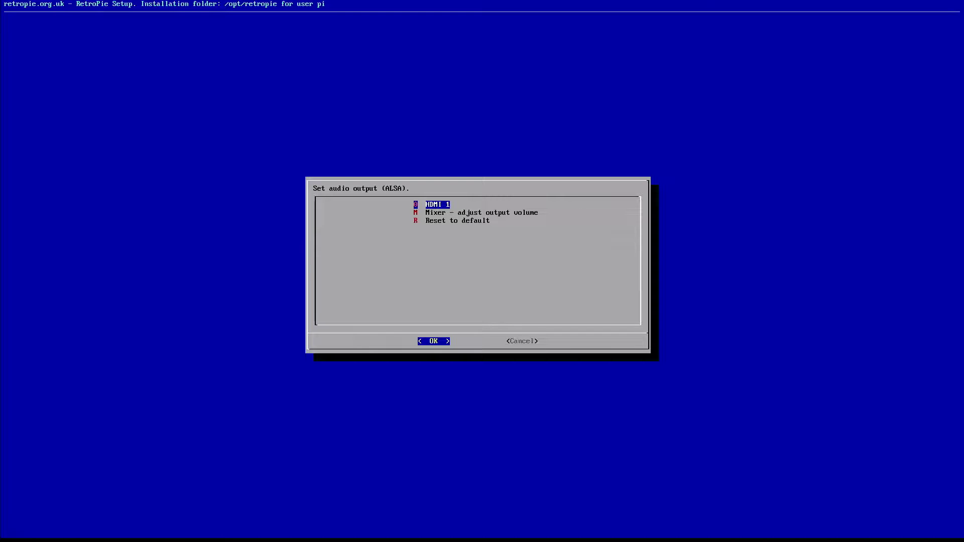
key(Return)
key(Down)
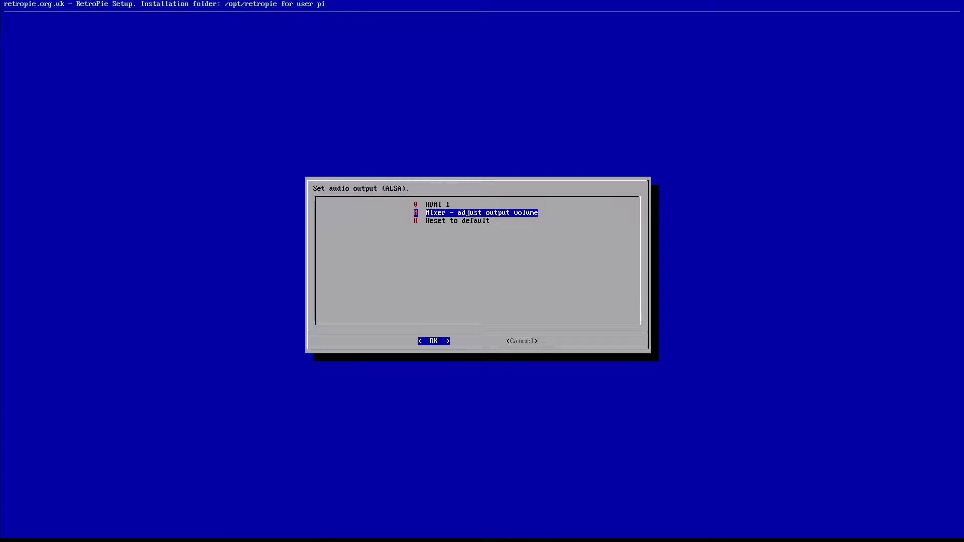
key(Return)
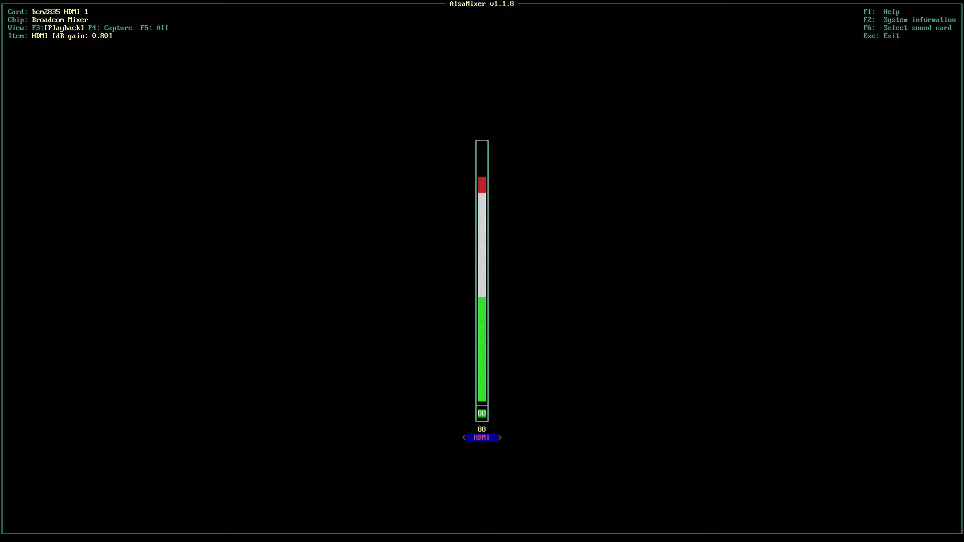
Set the HDMI playback level in AlsaMixer to 89, then exit AlsaMixer
key(Up)
key(Up)
key(Down)
key(Up)
key(Up)
key(Down)
key(Down)
key(Up)
key(Down)
key(Escape)
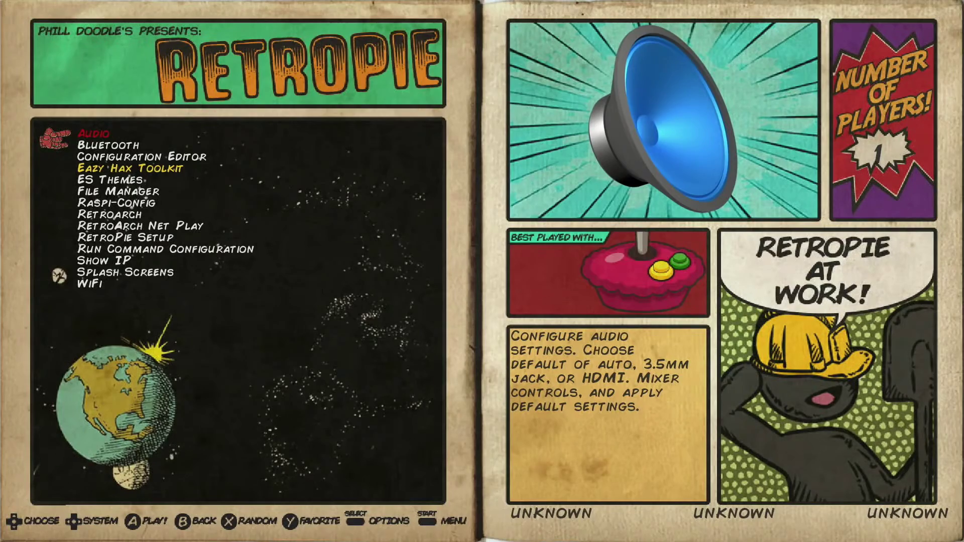
Relaunch the Audio tool and highlight Reset to default
key(Return)
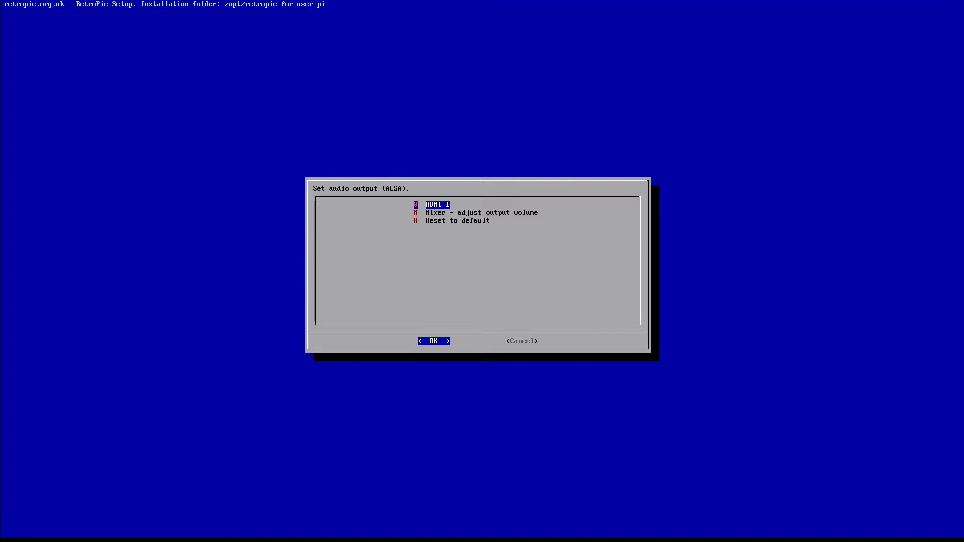
key(Down)
key(Down)
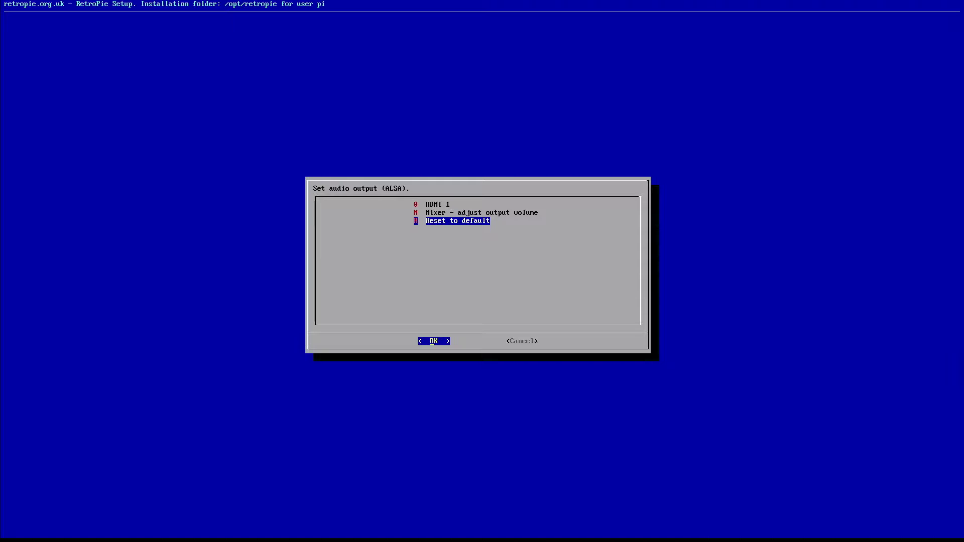